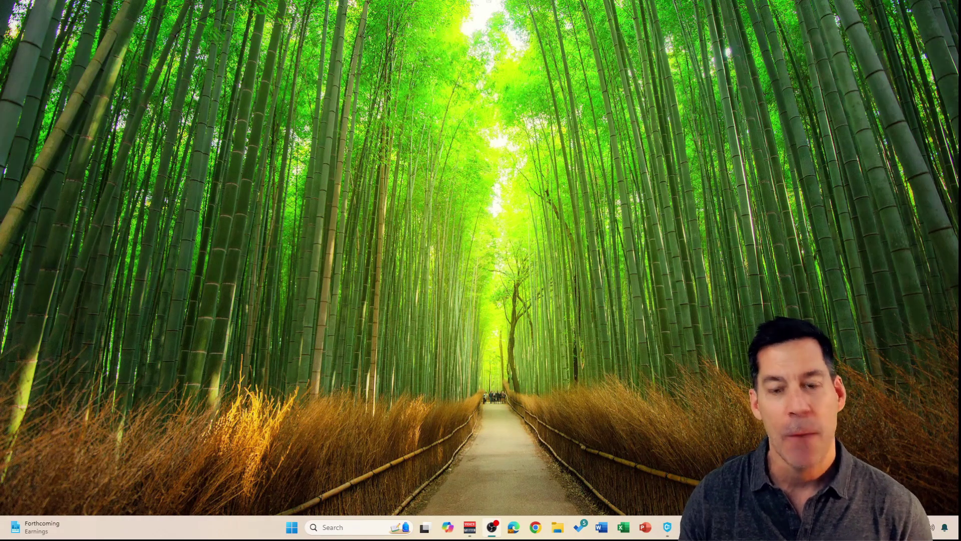
Step: Open Chrome, search Google for "r", and open The R Project for Statistical Computing website from the results
click(535, 527)
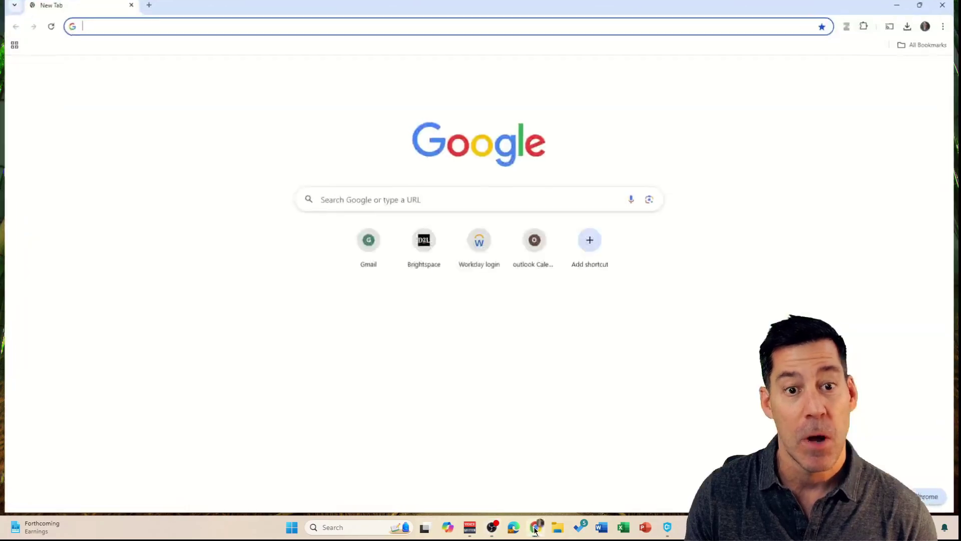
click(404, 200)
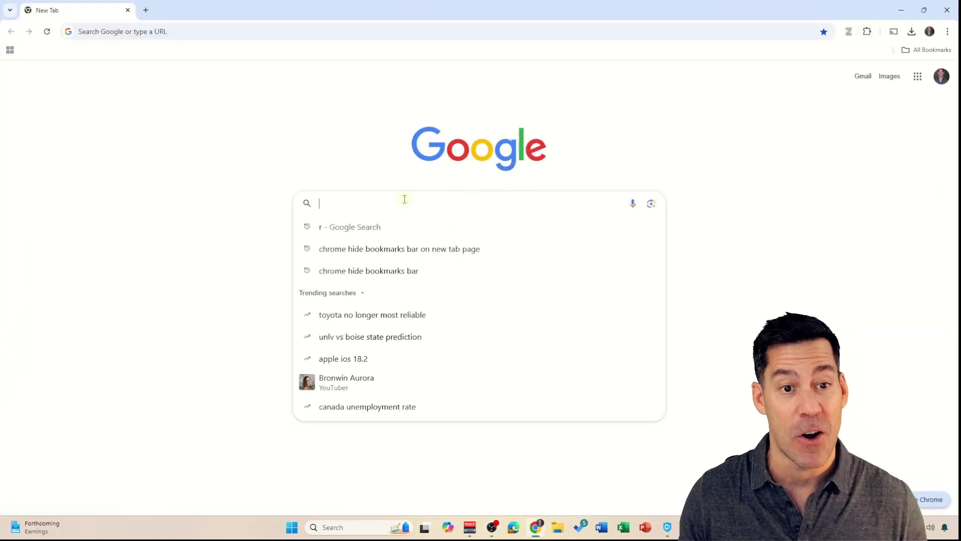
text(r)
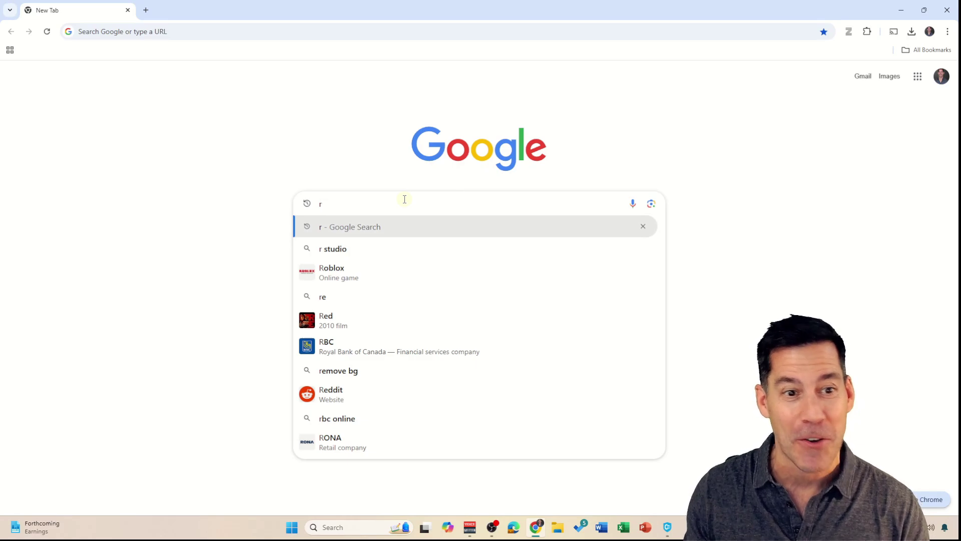
key(Return)
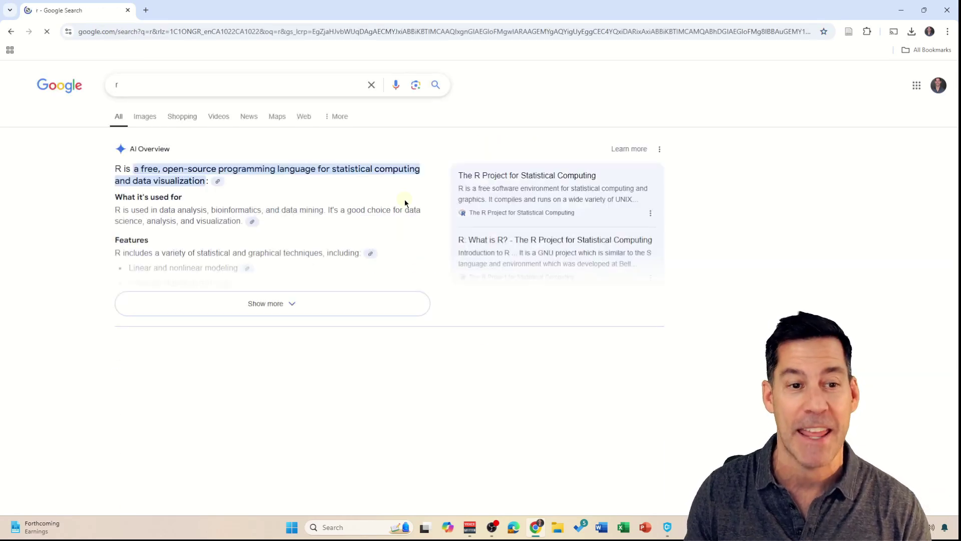
scroll(365, 181, down, 3)
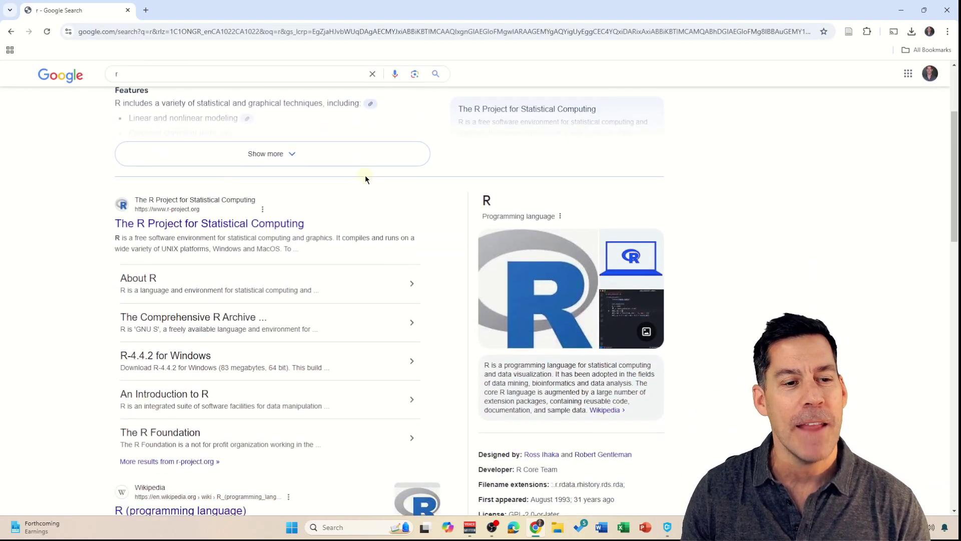
click(179, 228)
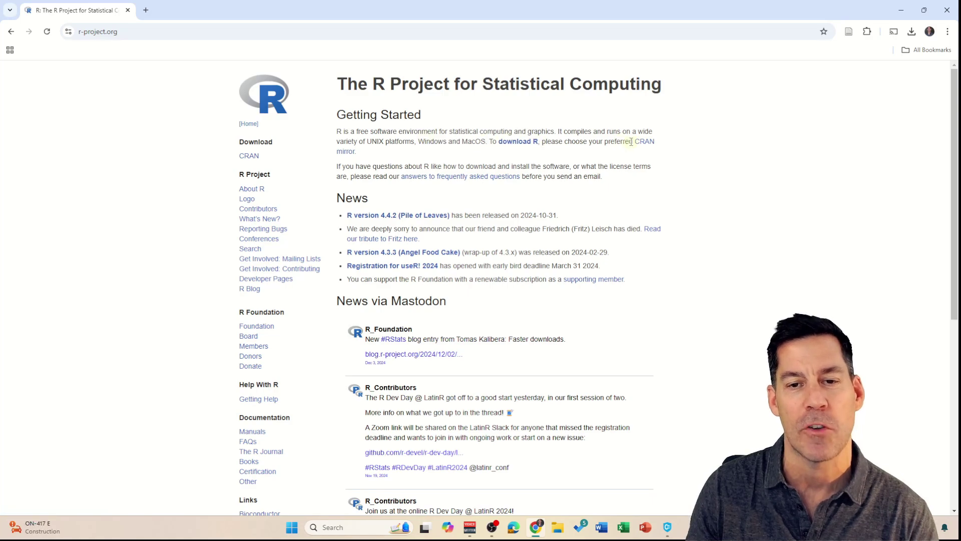
Step: Download the R-4.4.2 for Windows base installer through the 0-Cloud CRAN mirror (cloud.r-project.org)
click(518, 143)
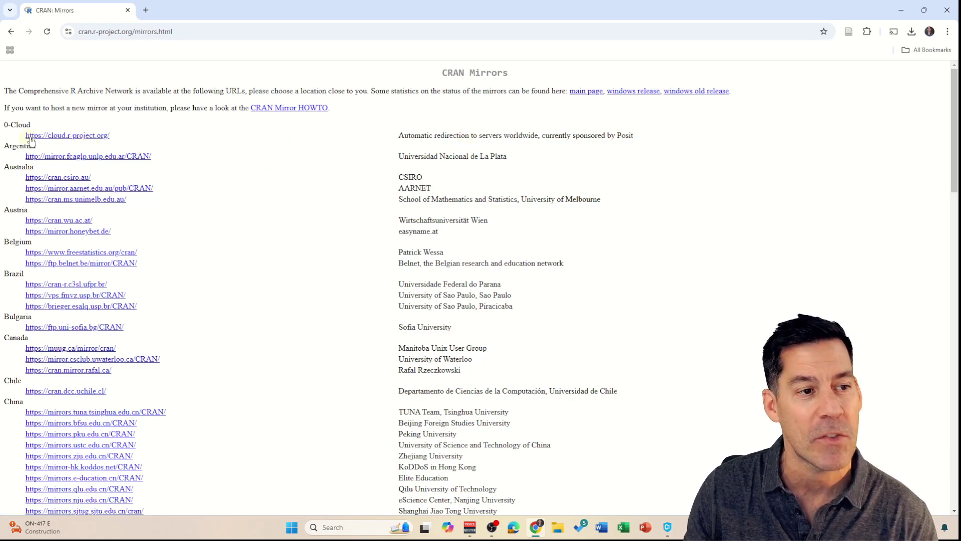
click(57, 140)
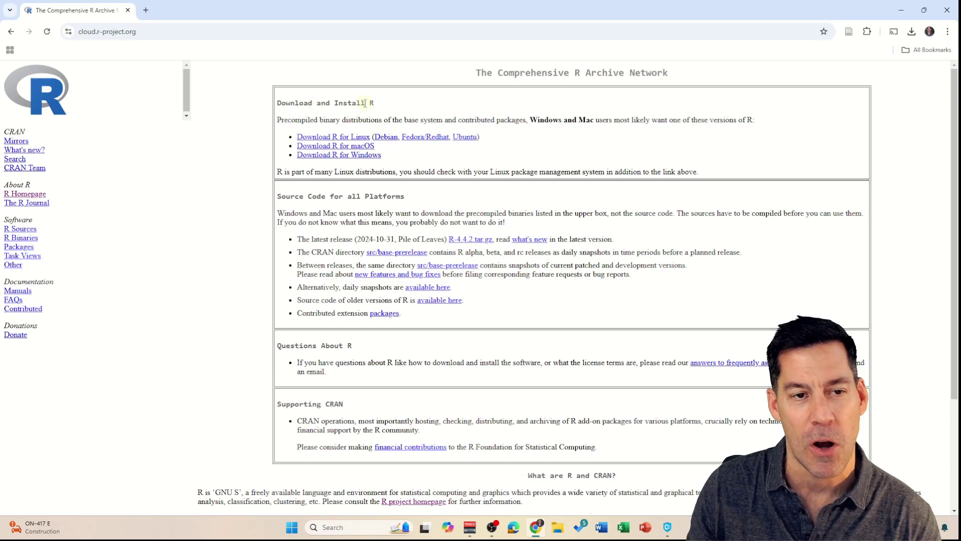
click(360, 156)
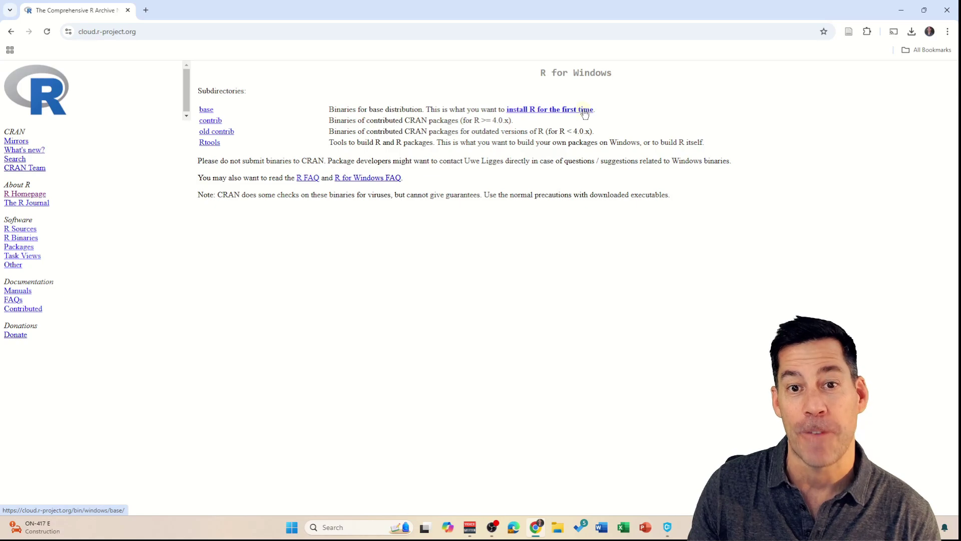
click(539, 115)
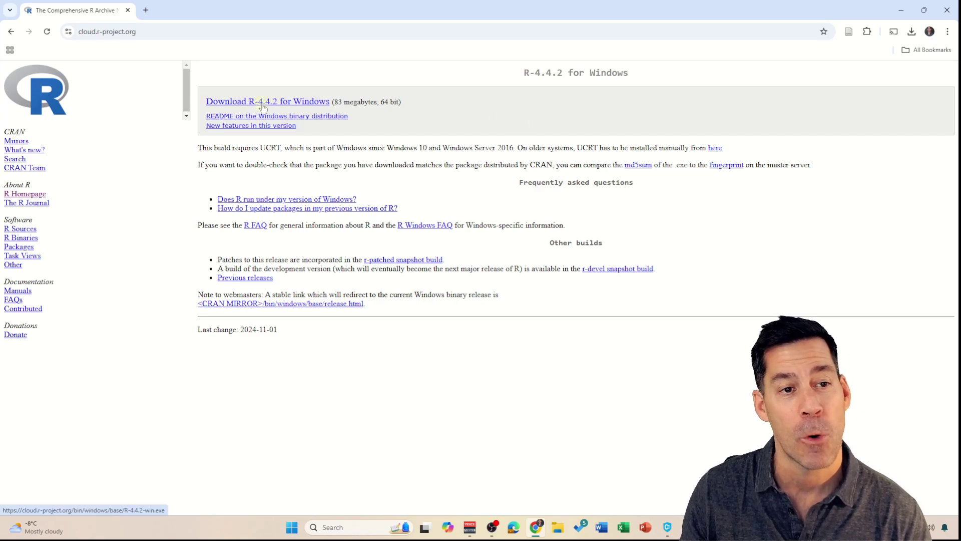
click(309, 104)
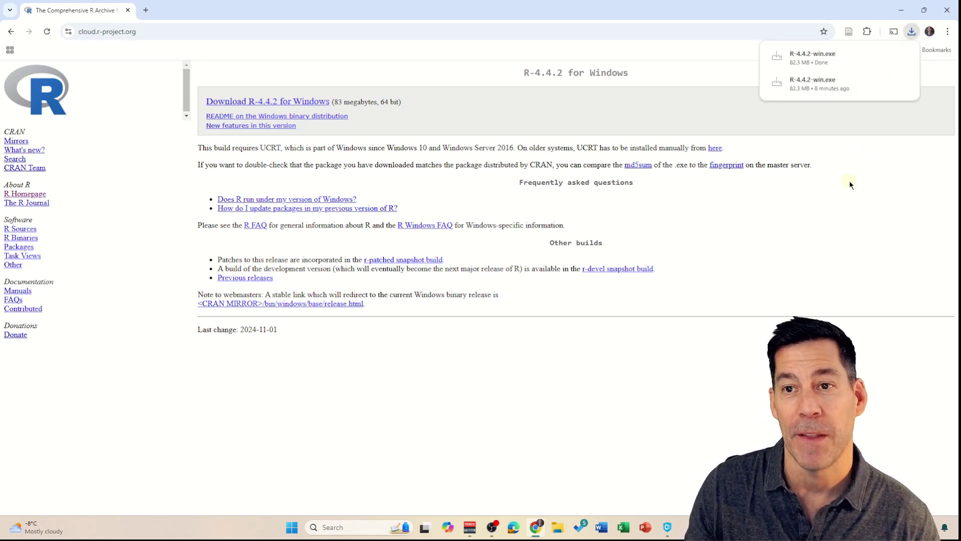
Step: Minimise the browser and run R-4.4.2-win.exe from the Downloads folder, allowing it to make changes
click(894, 11)
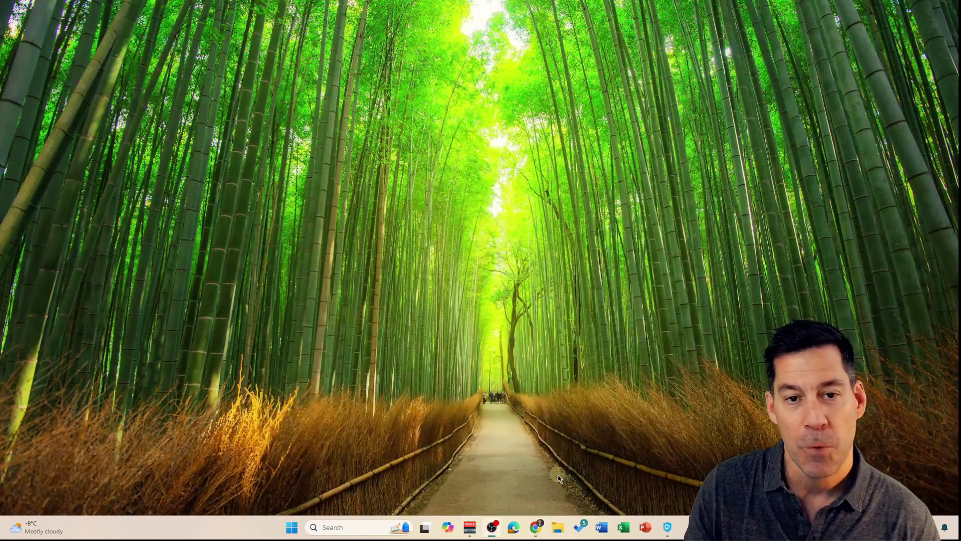
click(558, 528)
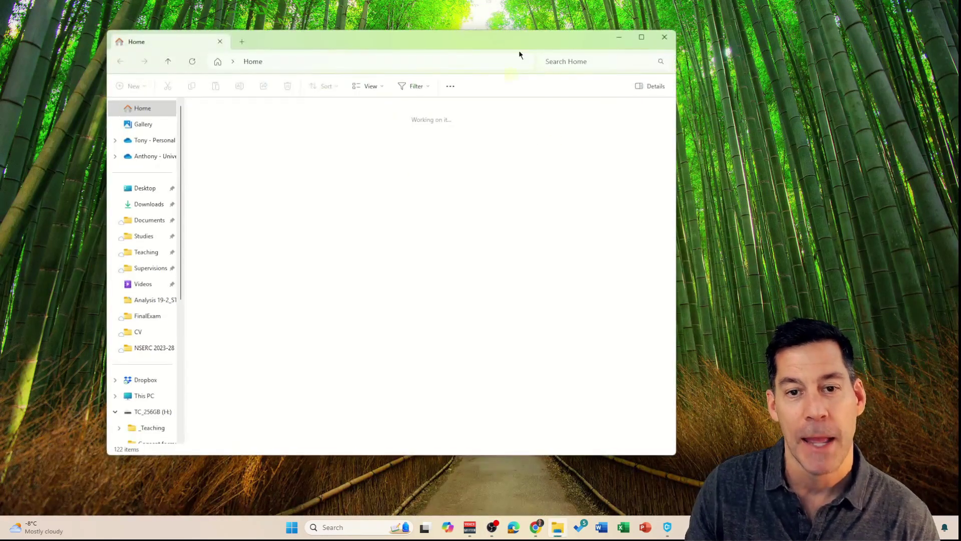
click(149, 205)
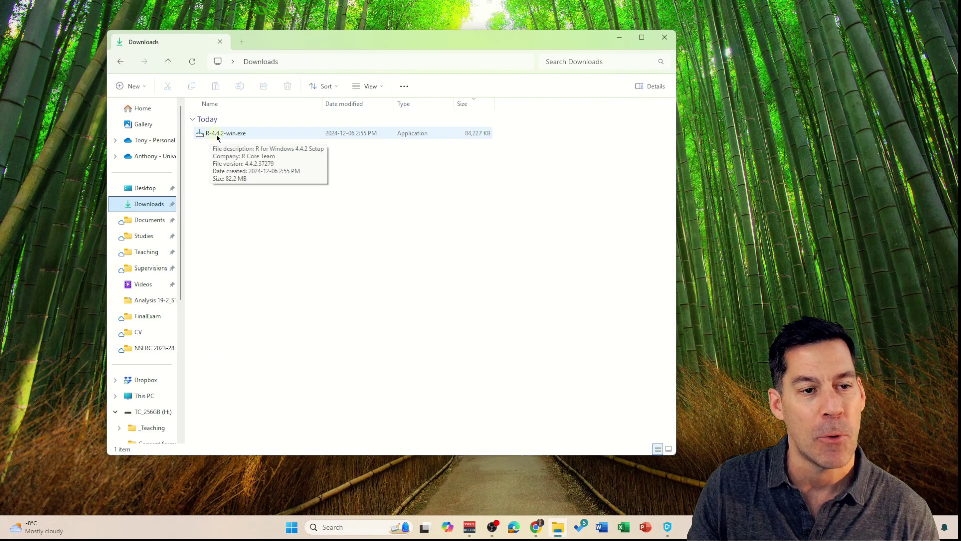
drag(351, 46, 474, 41)
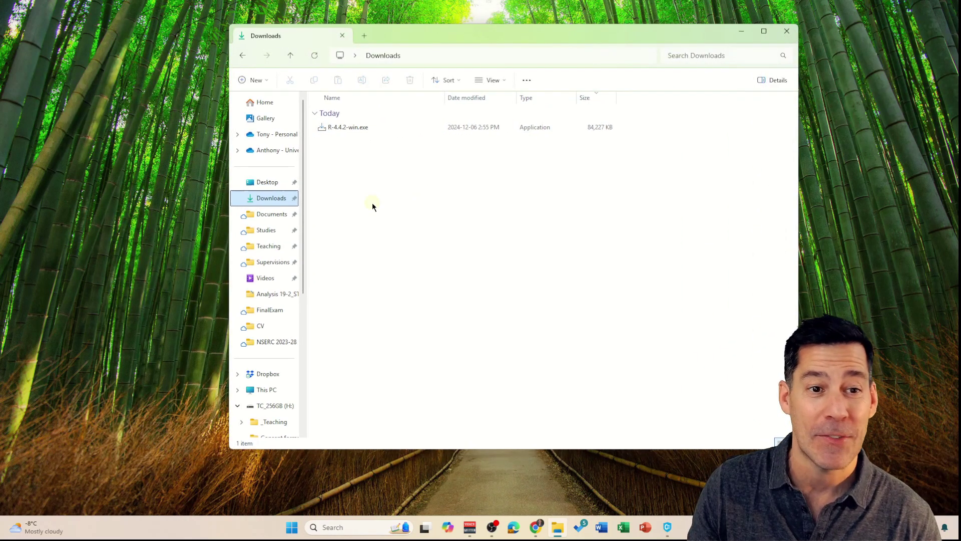
click(346, 129)
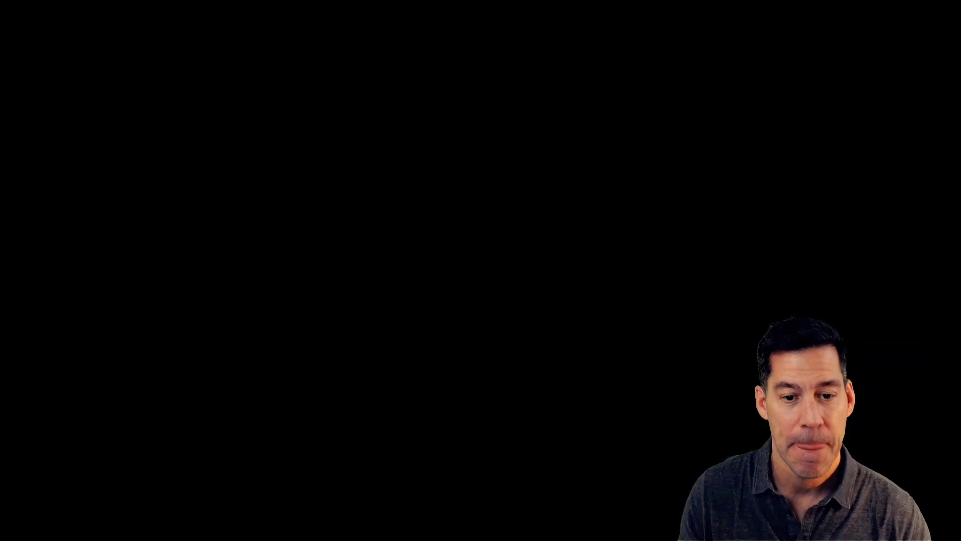
click(453, 346)
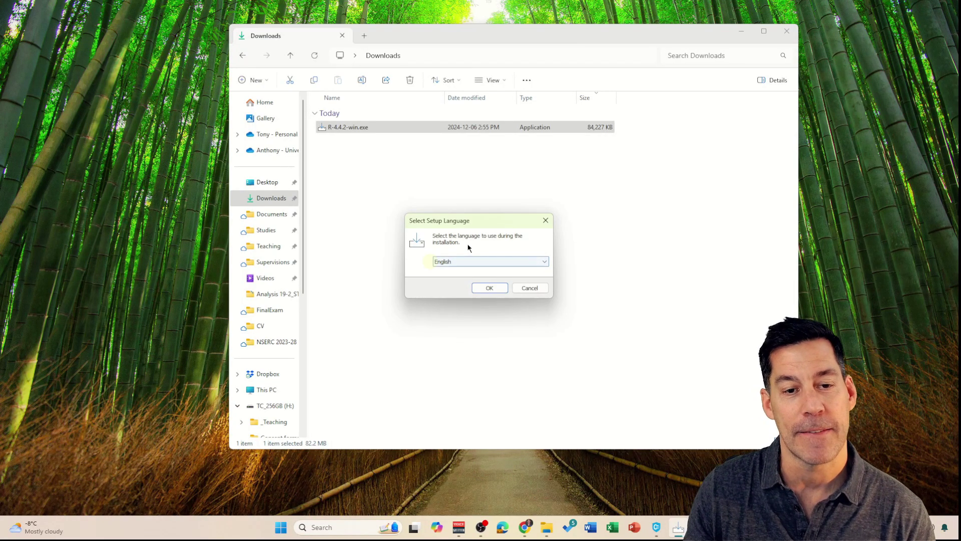
Step: Begin the R setup in English, accepting the licence information, destination C:\Program Files\R\R-4.4.2 and all user installation components
click(489, 289)
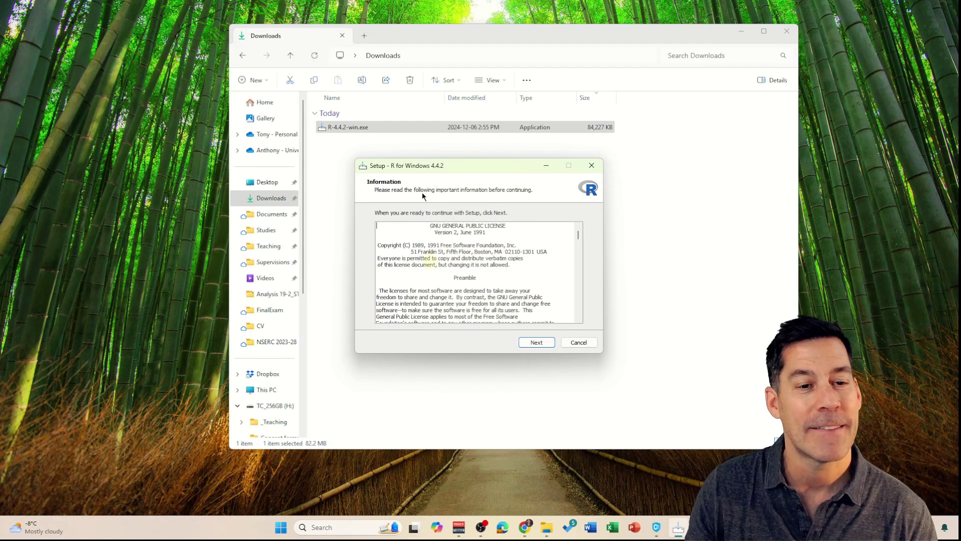
click(544, 344)
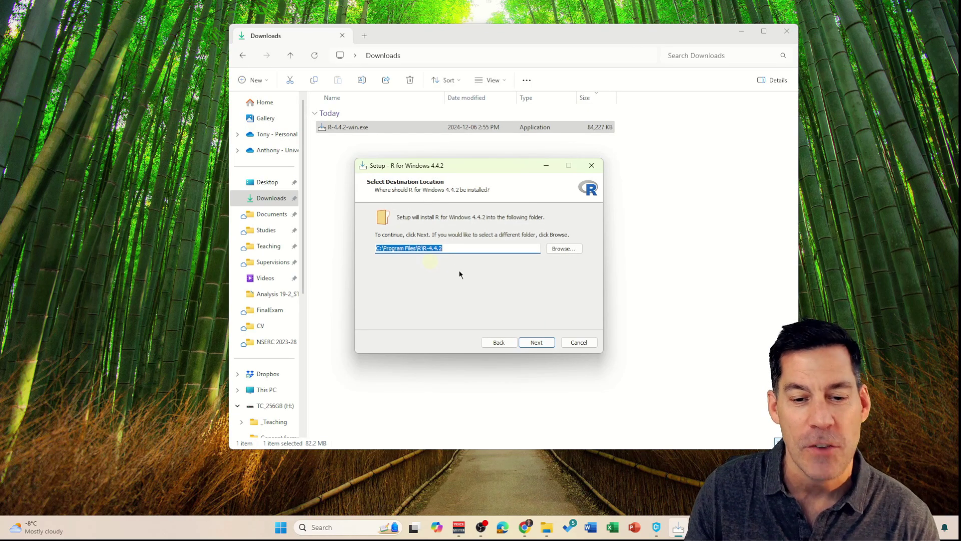
click(540, 342)
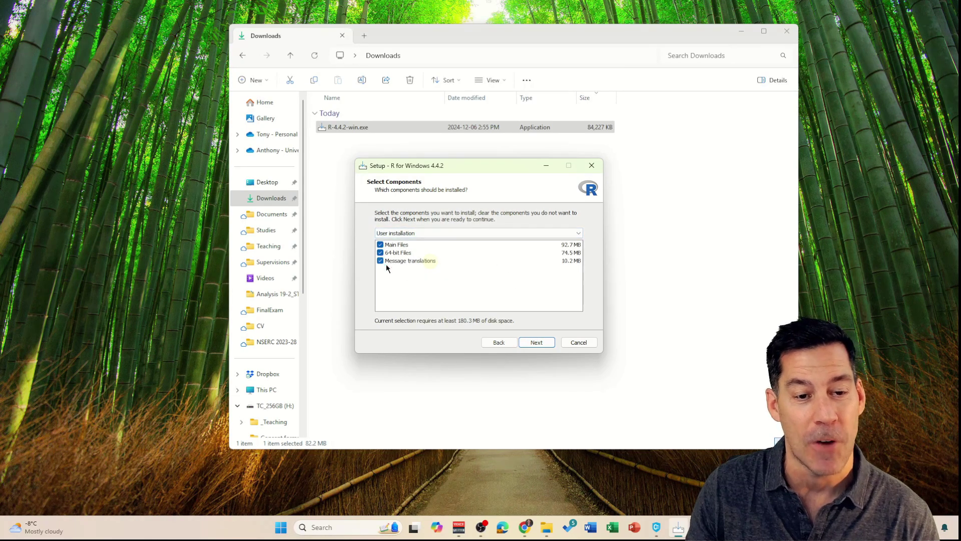
click(540, 344)
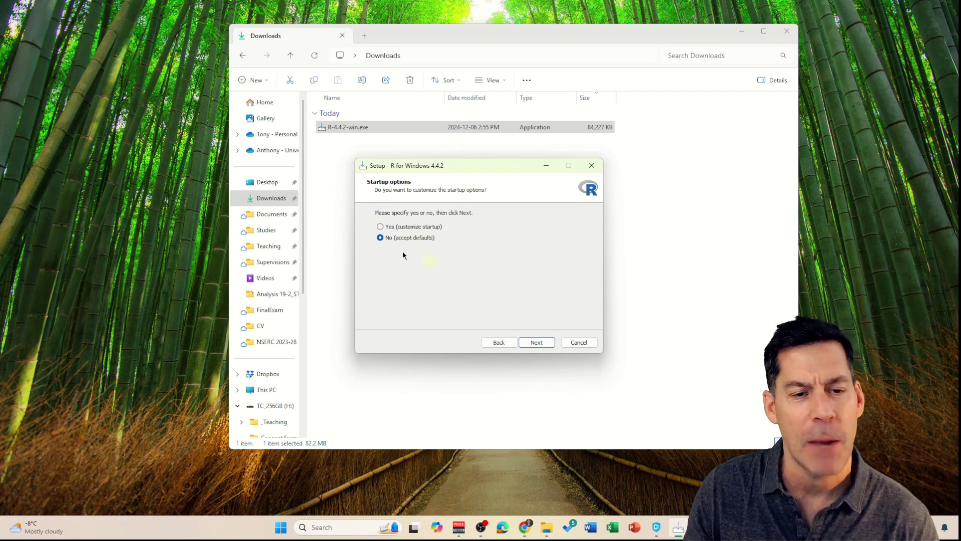
Step: Install R with default startup options, Start Menu folder R and the preselected additional tasks, finish setup and close the Downloads window
click(536, 343)
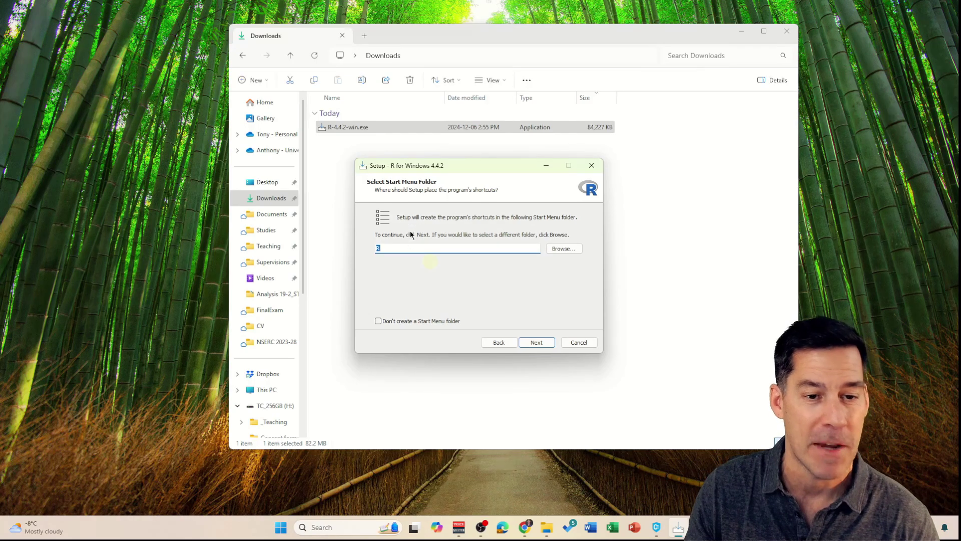
click(379, 247)
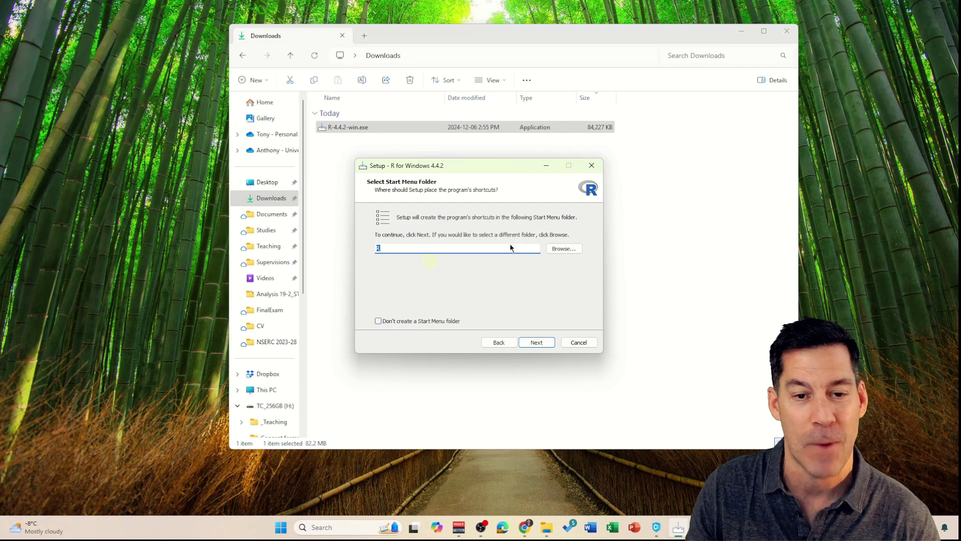
click(540, 344)
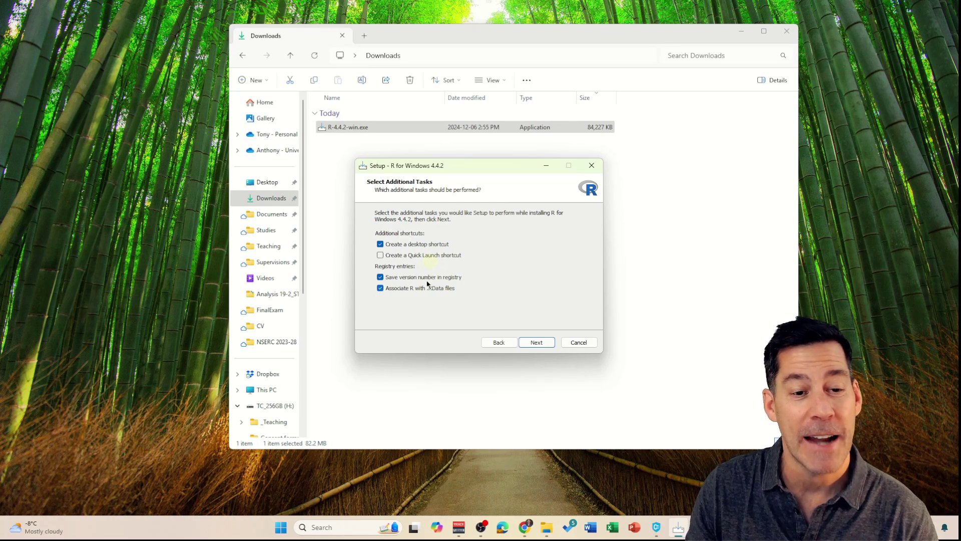
click(537, 343)
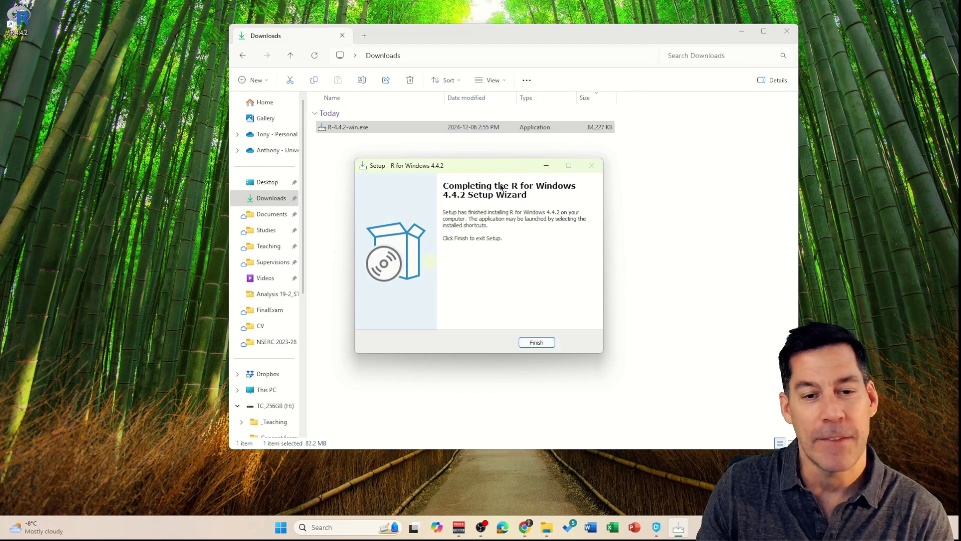
click(537, 343)
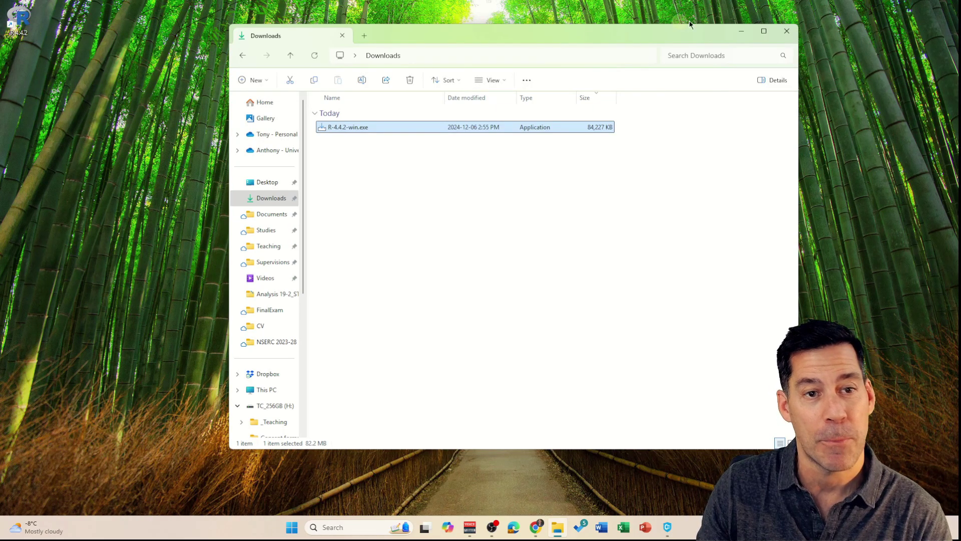
click(787, 31)
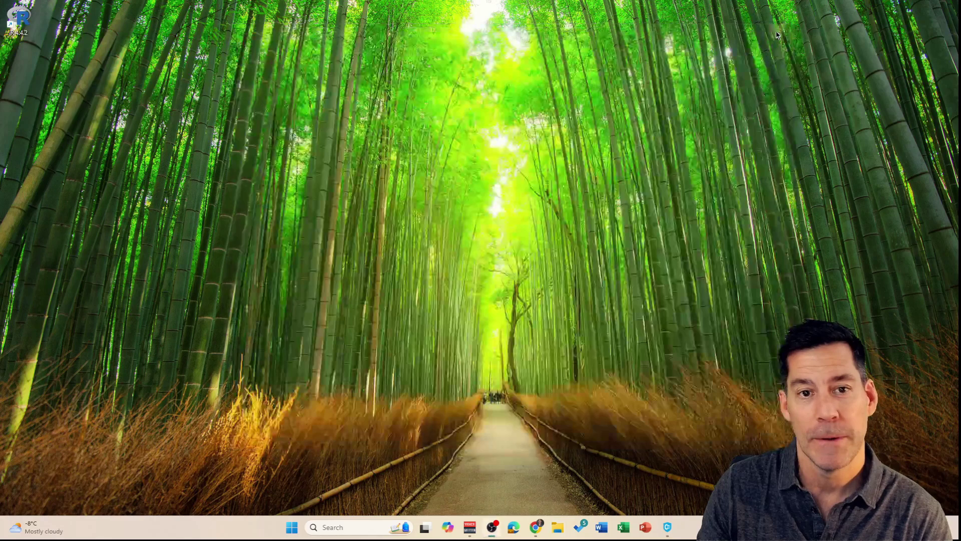
Step: Launch R 4.4.2 from its desktop shortcut to check the console, and quit without saving the workspace image
double_click(19, 19)
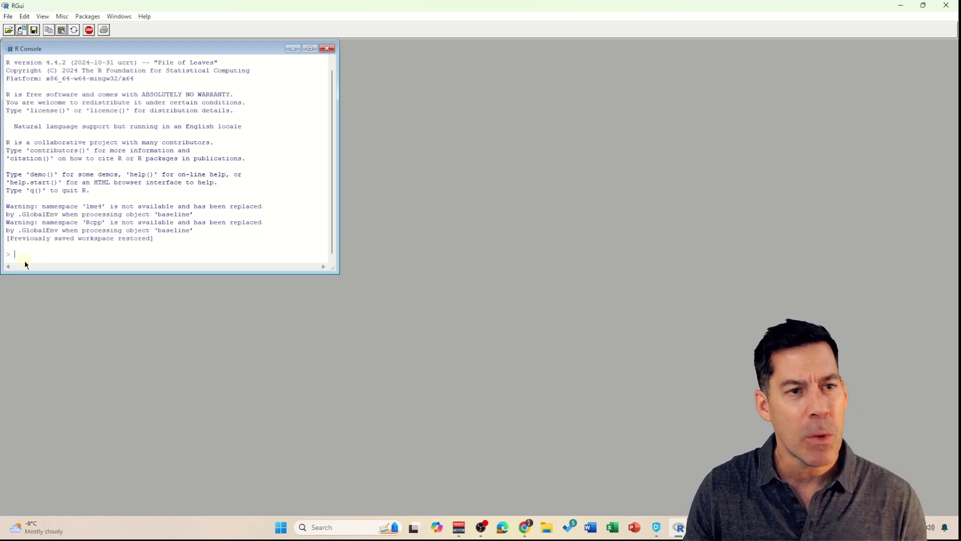
click(942, 8)
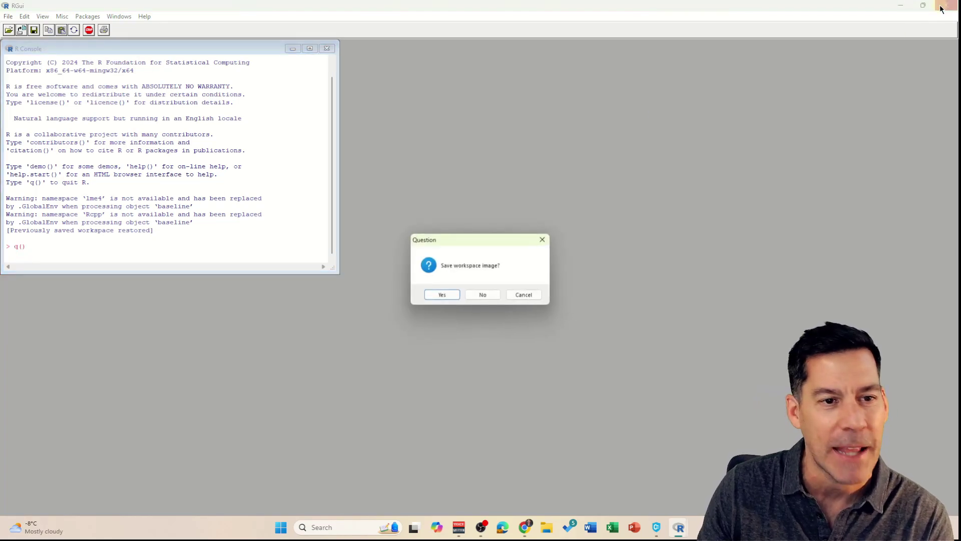
click(479, 297)
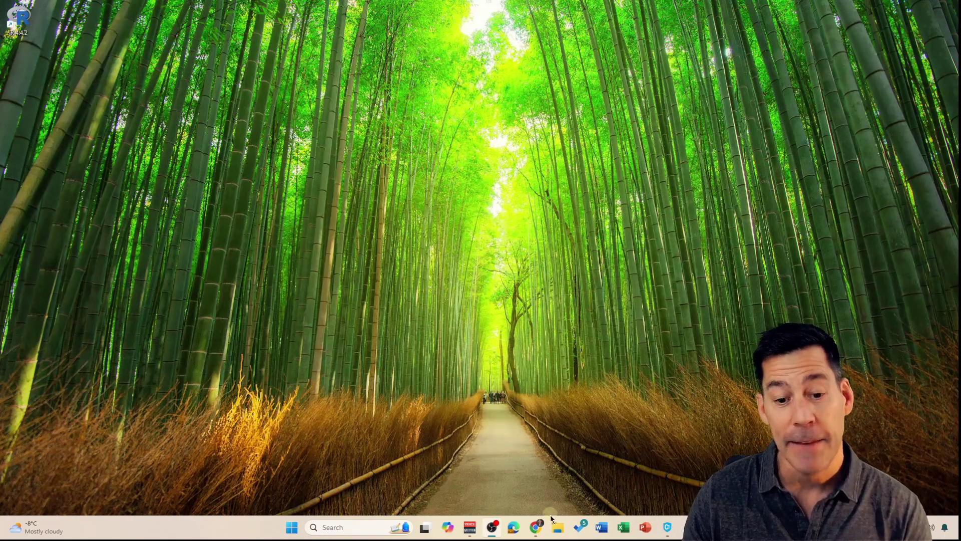
Step: Switch back to Chrome and search Google for "r studio"
click(536, 526)
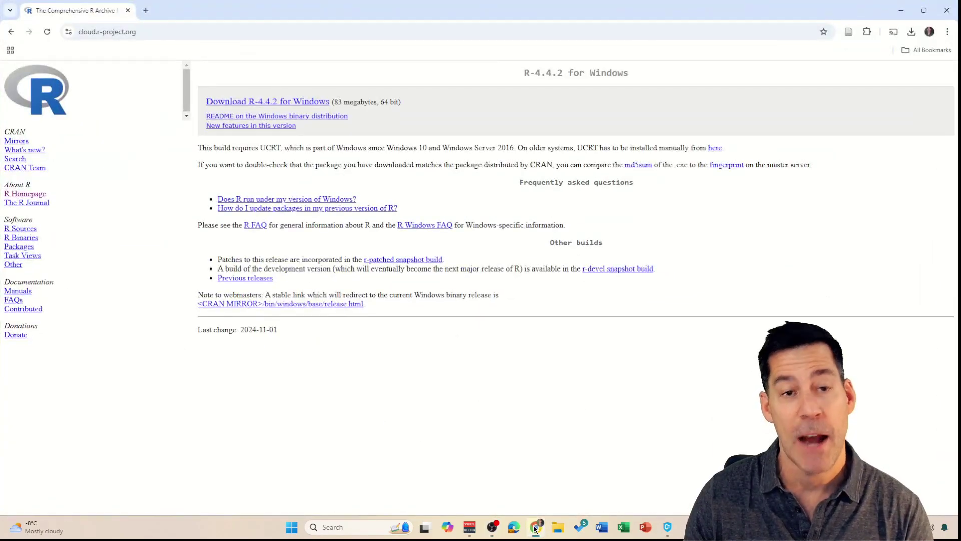
click(272, 34)
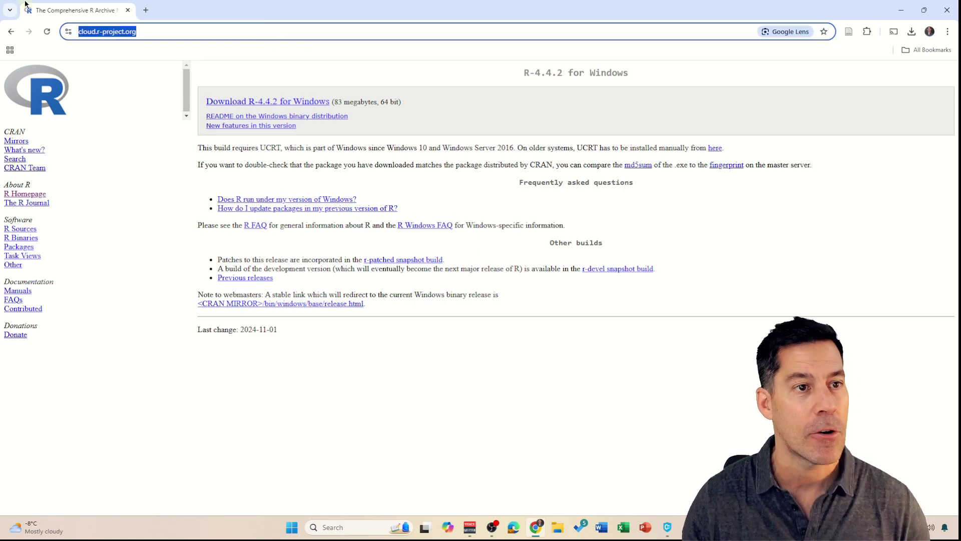
text(r)
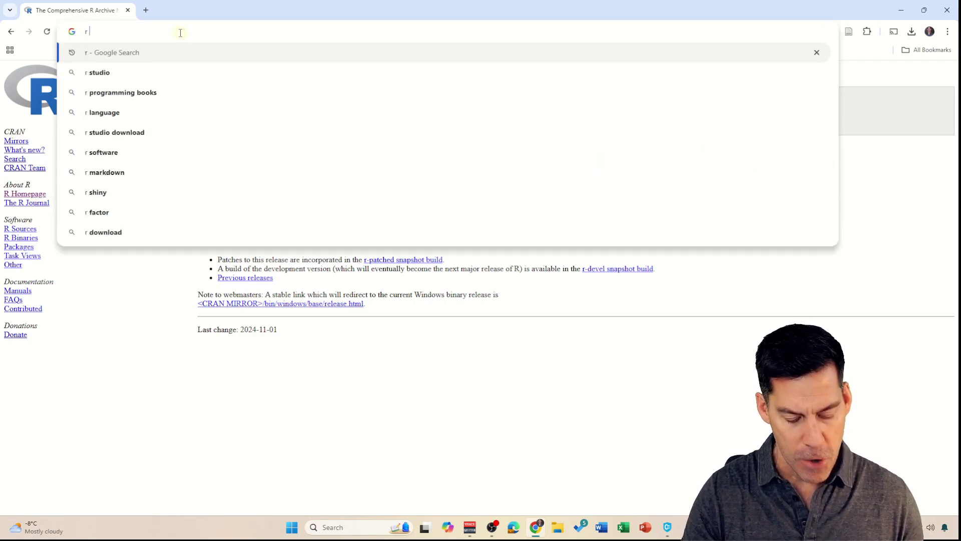
text( studio)
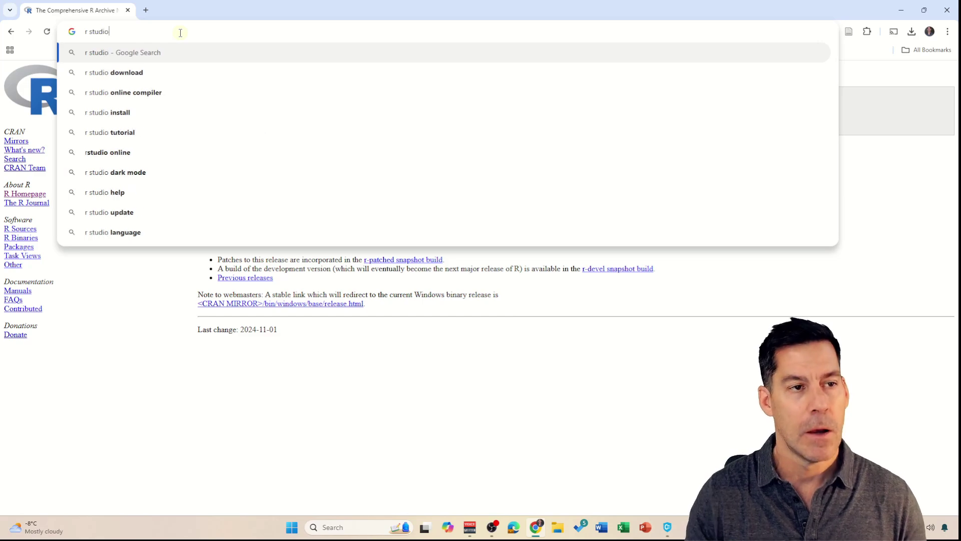
key(Return)
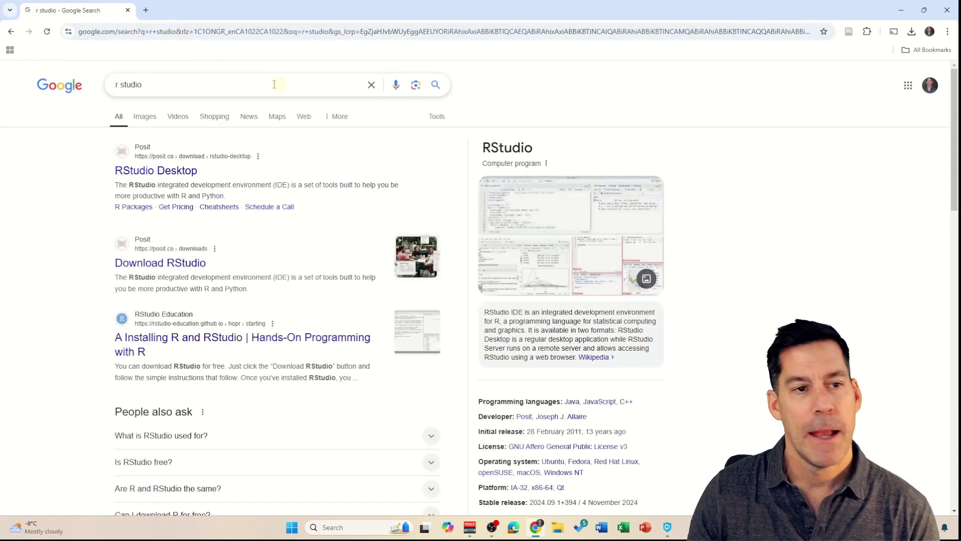
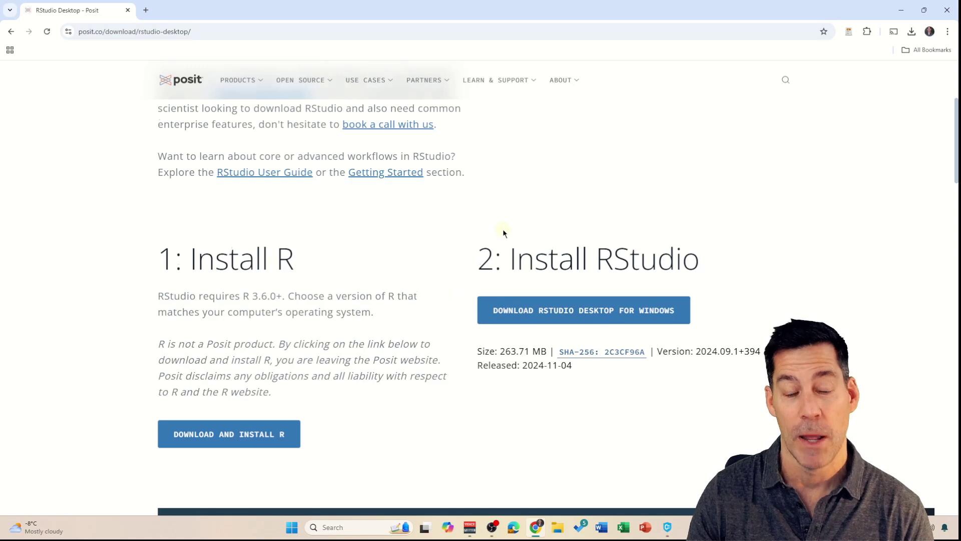
Step: Download the RStudio Desktop for Windows installer from the Posit download page and minimise the browser
scroll(504, 232, down, 1)
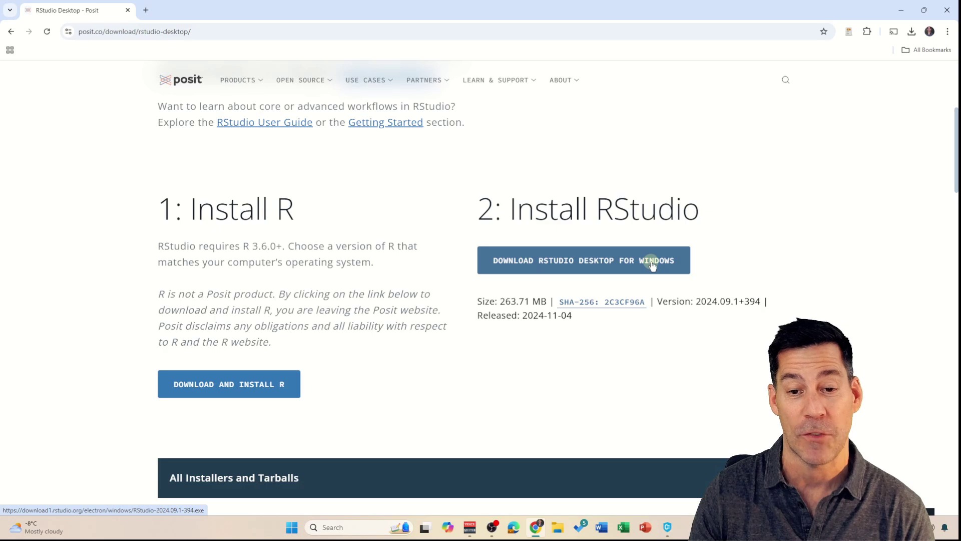
click(580, 265)
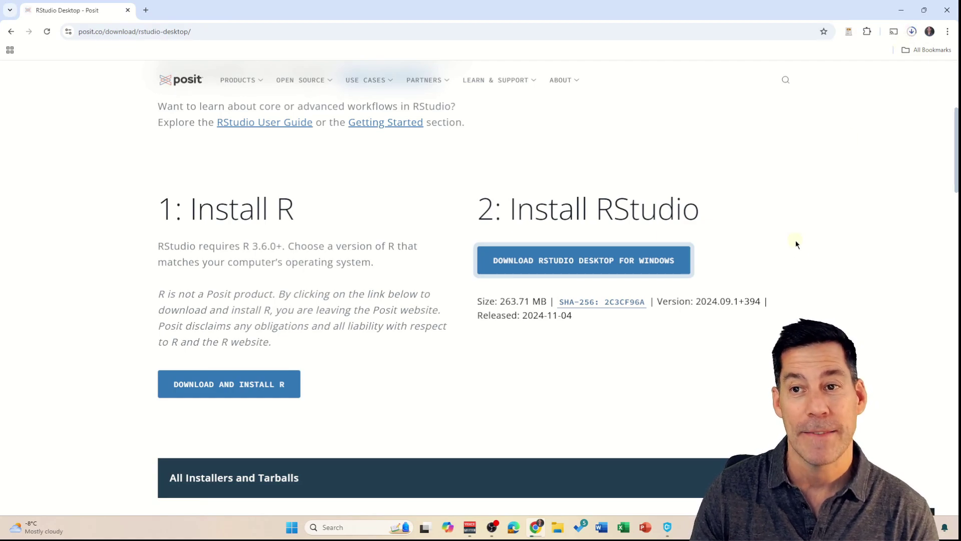
click(901, 10)
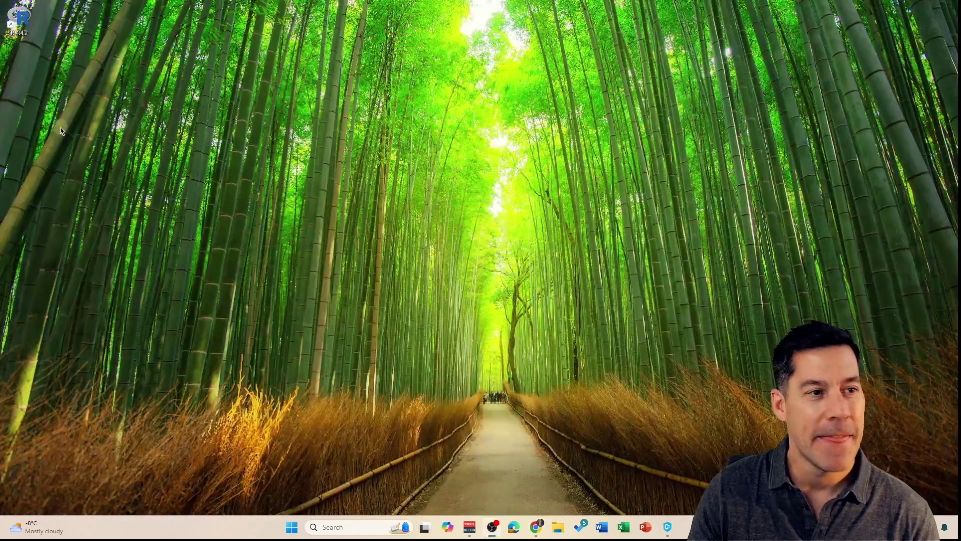
Step: Open the Downloads folder in File Explorer, run RStudio-2024.09.1-394.exe and allow the installer to start
click(559, 529)
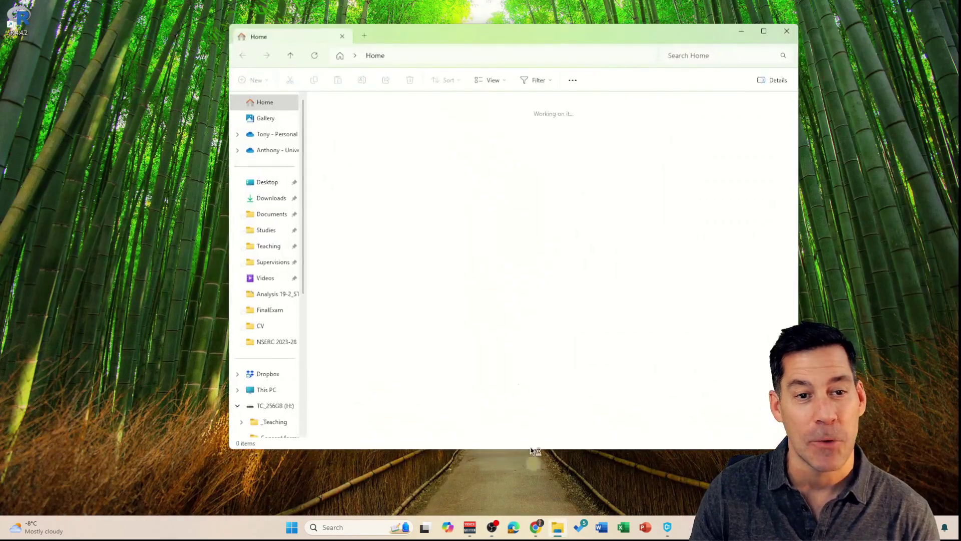
click(269, 200)
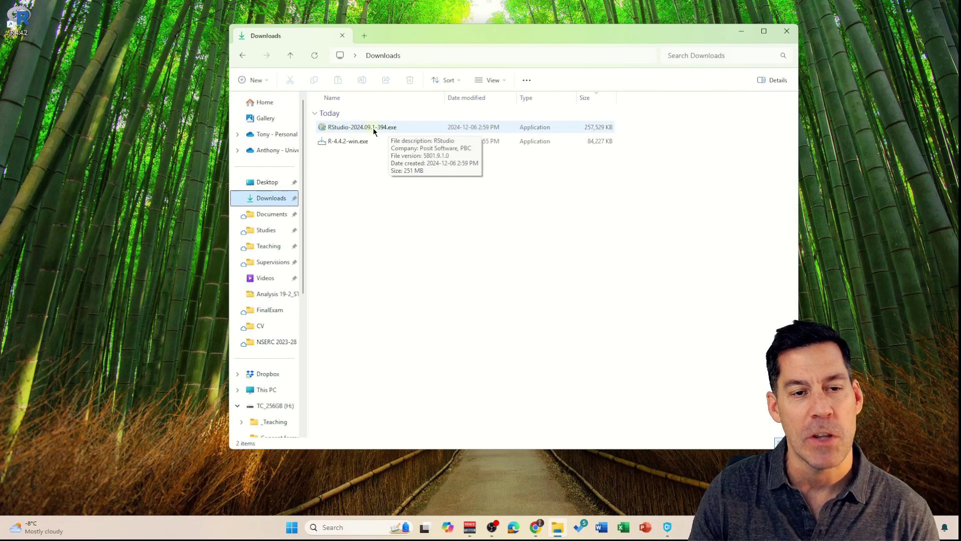
click(355, 131)
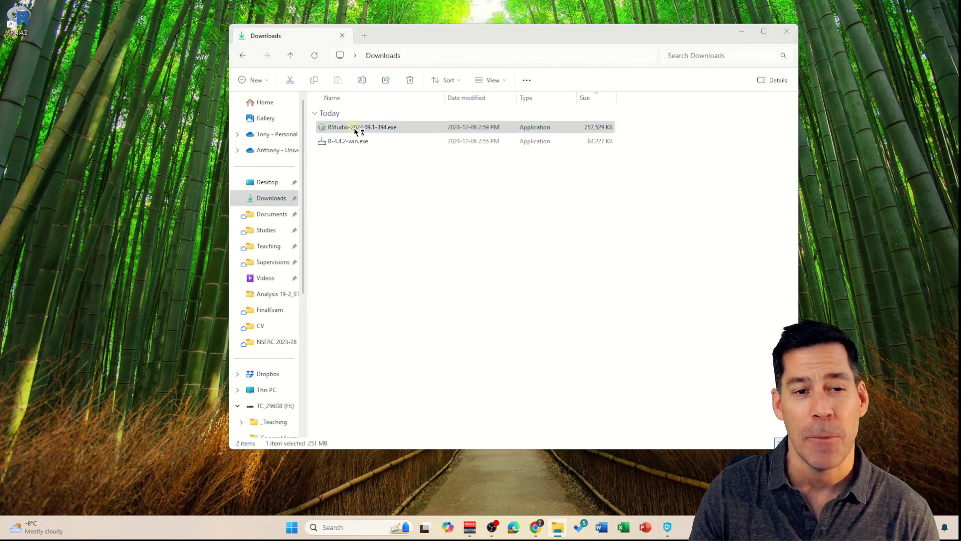
double_click(355, 129)
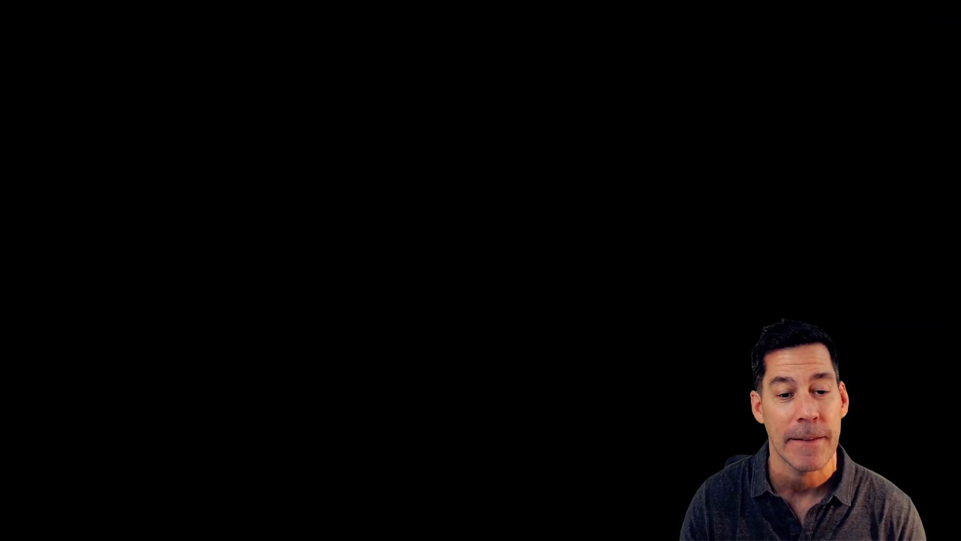
click(456, 348)
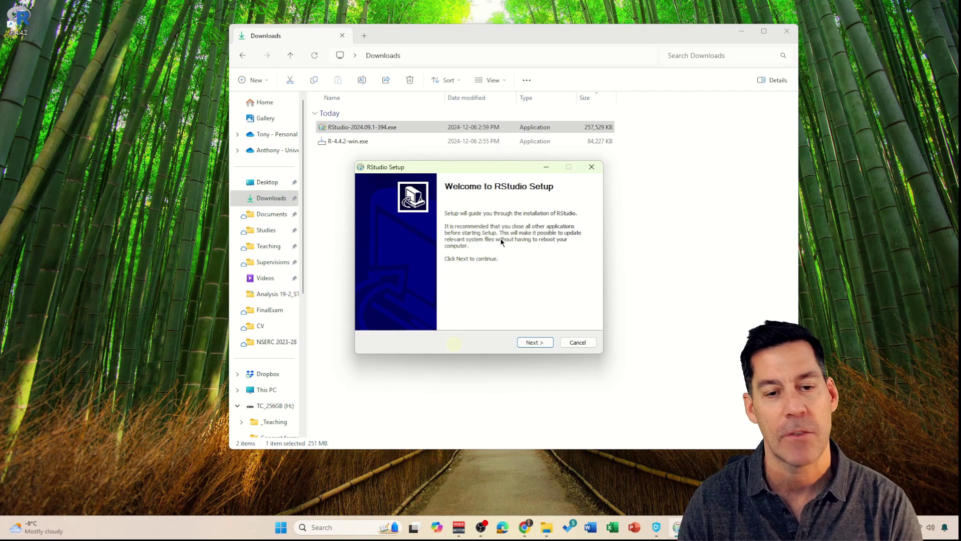
Step: Install RStudio with the default setup options and close the setup wizard once it completes
click(533, 342)
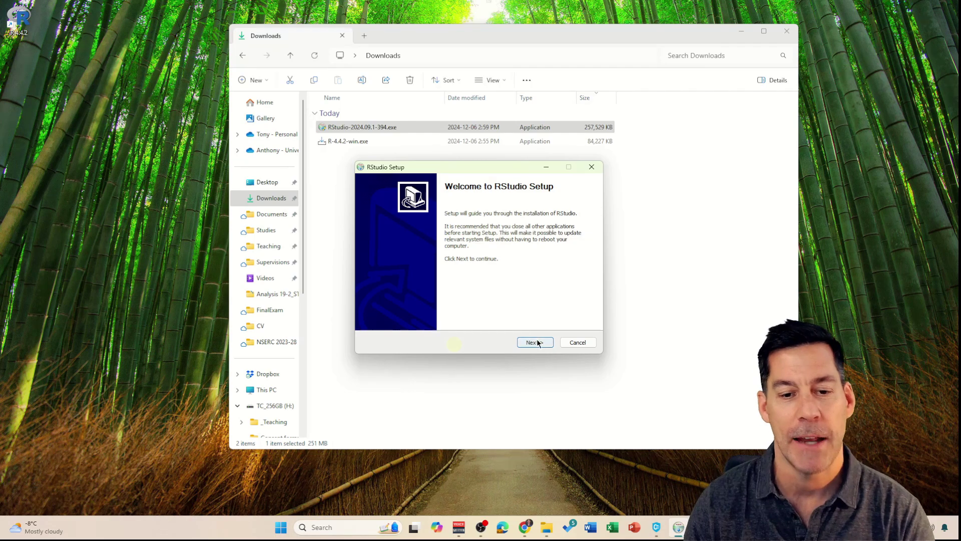
click(535, 342)
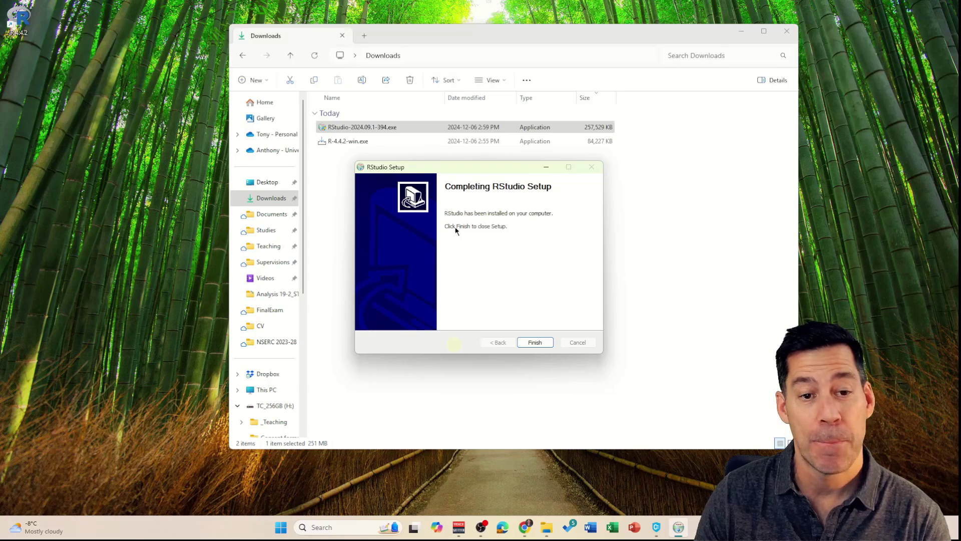
click(533, 343)
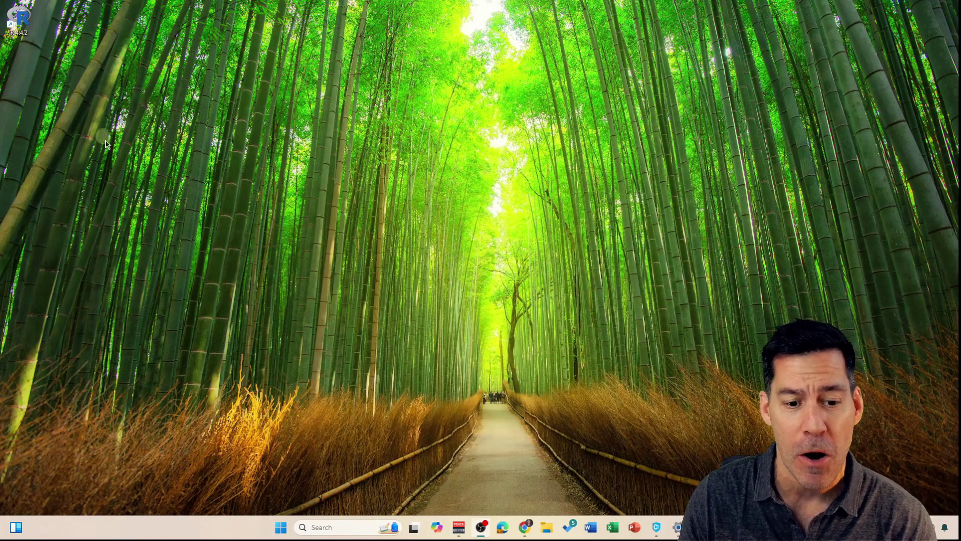
Step: Search the installed Windows apps for "rstu" and launch RStudio
click(281, 530)
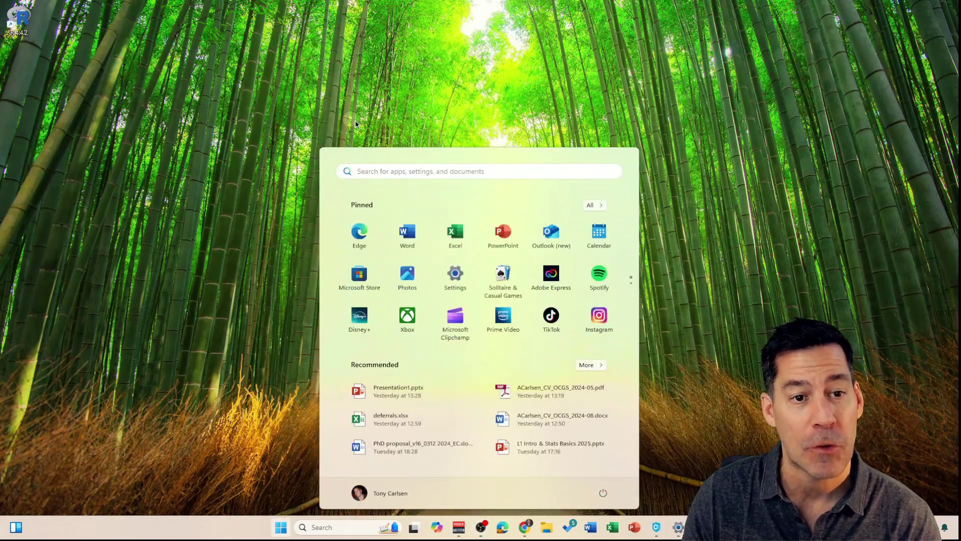
text(rstu)
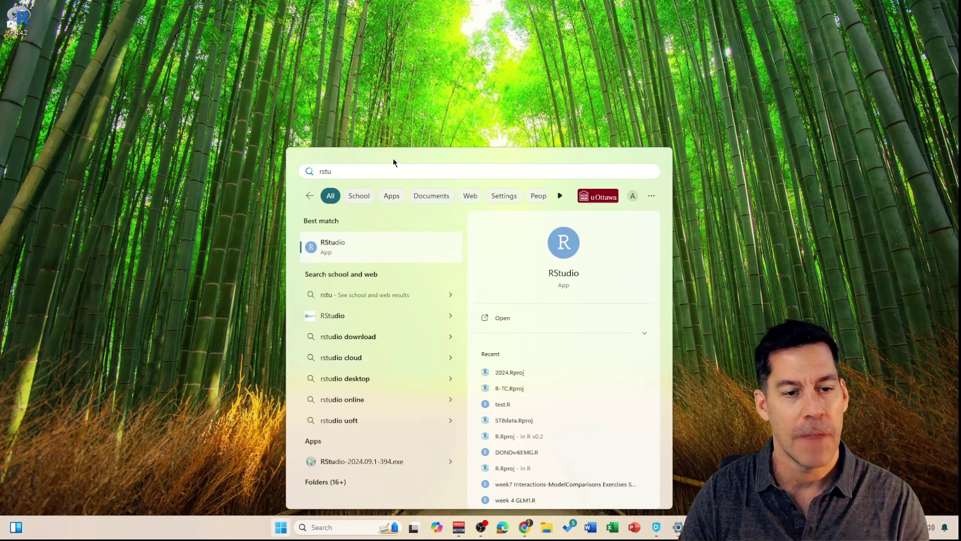
key(Return)
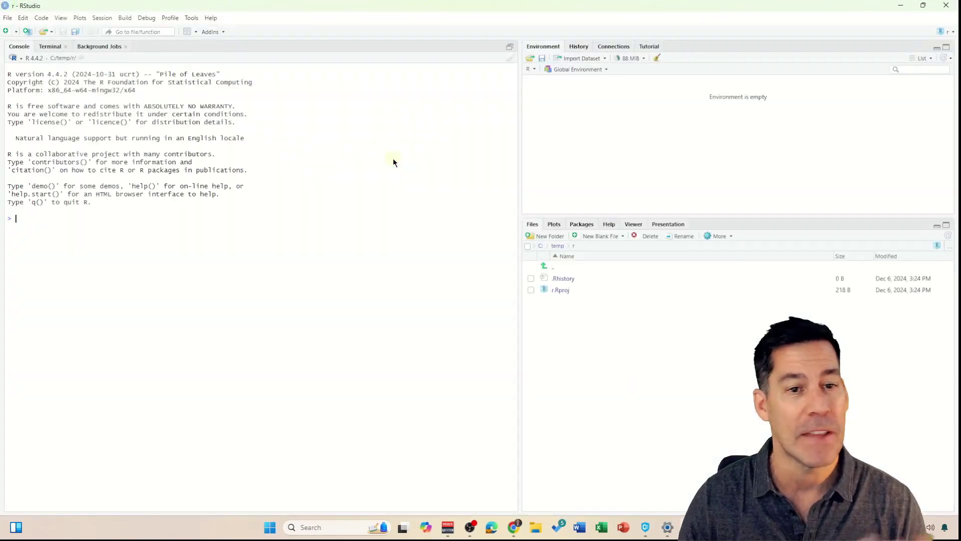